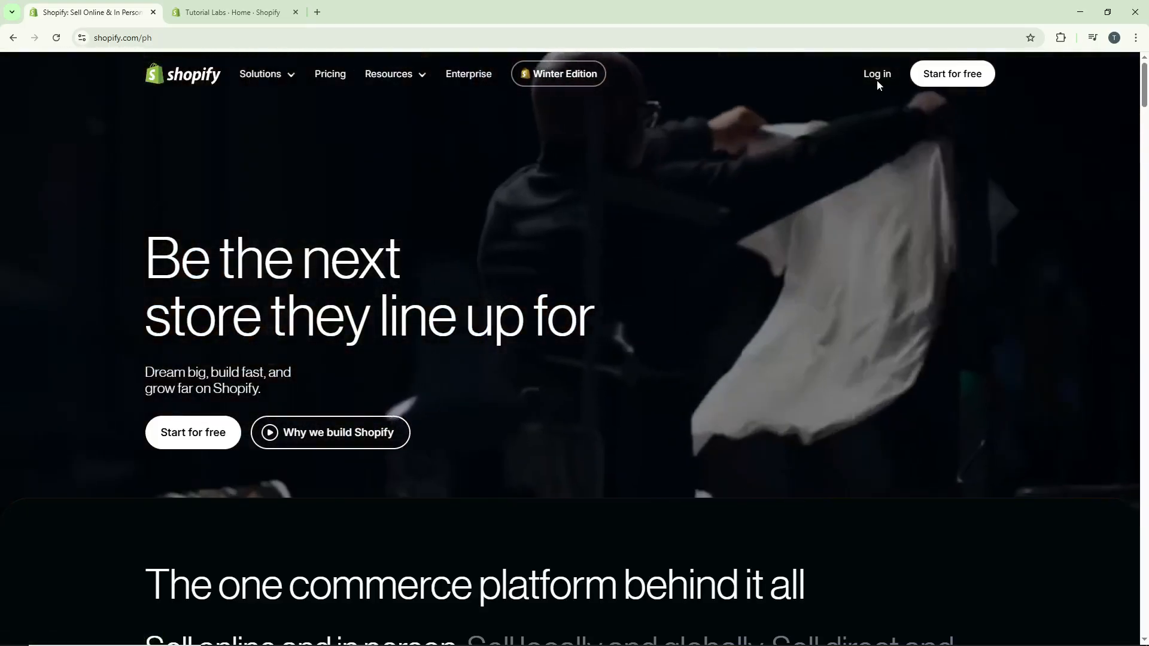
Step: Switch to the store admin and open the general shipping rates profile in the shipping and delivery settings
key("ctrl+Tab")
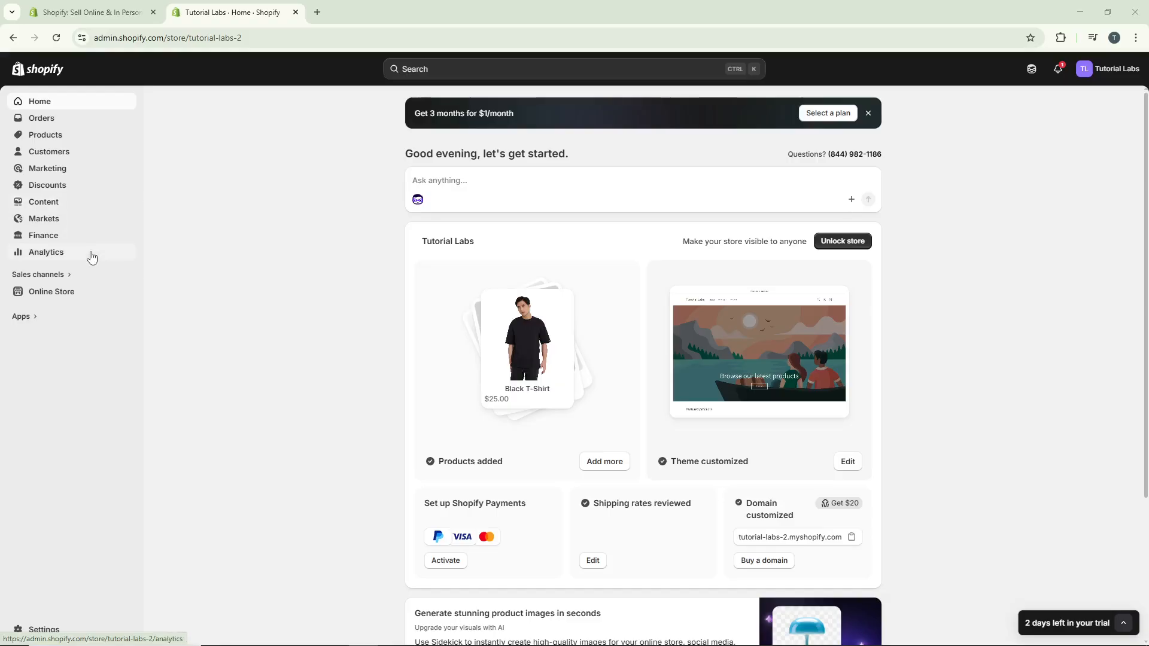
left_click(43, 630)
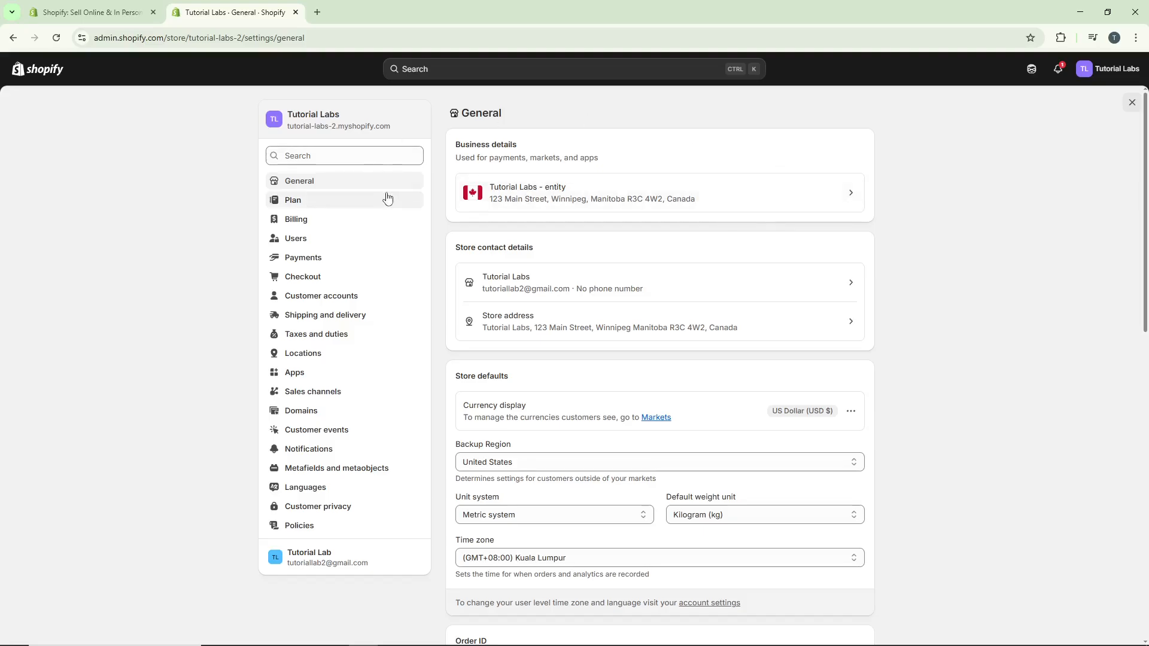
left_click(383, 322)
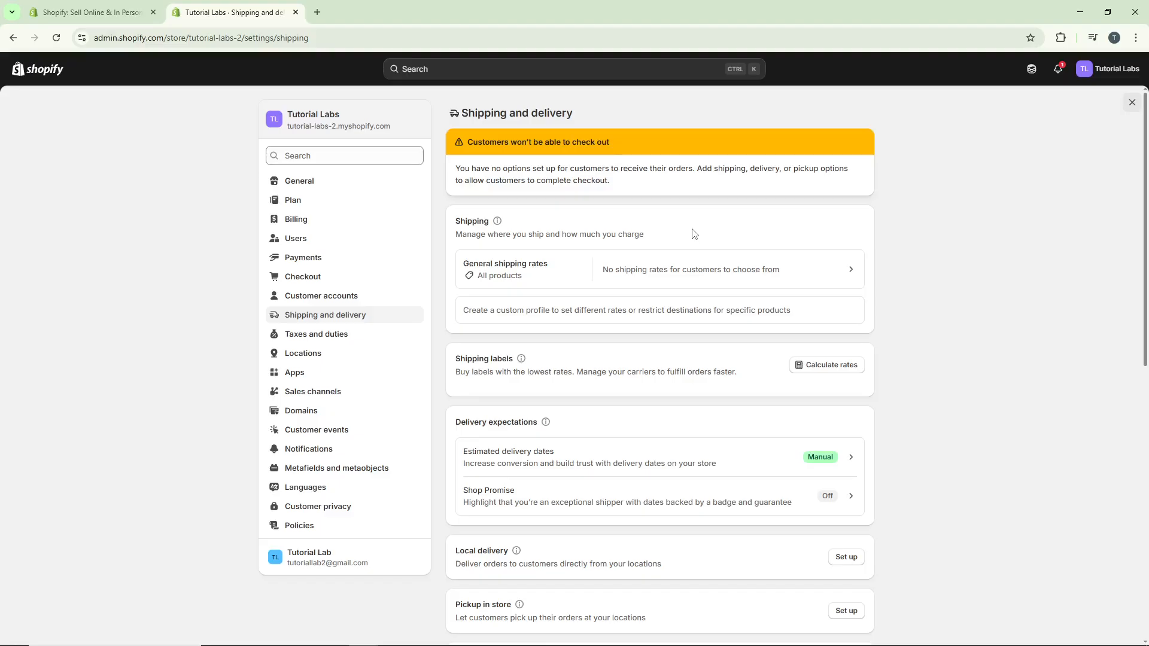
left_click(593, 271)
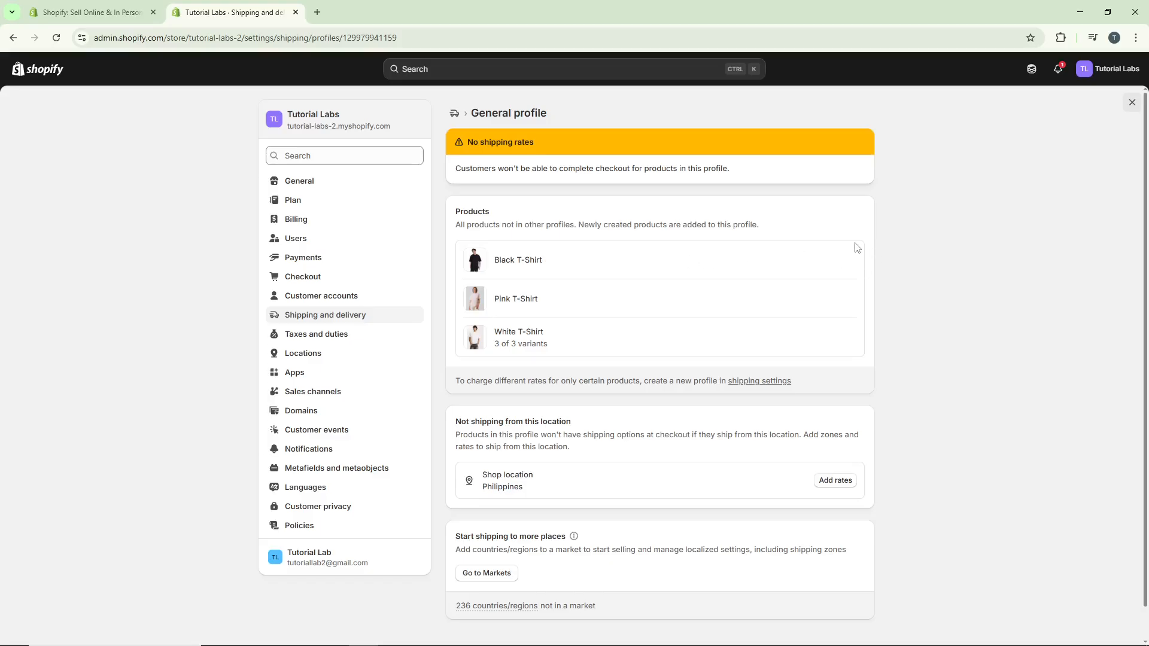
Step: Start a new rate for the shop location with a zone named International covering all of North America
left_click(838, 481)
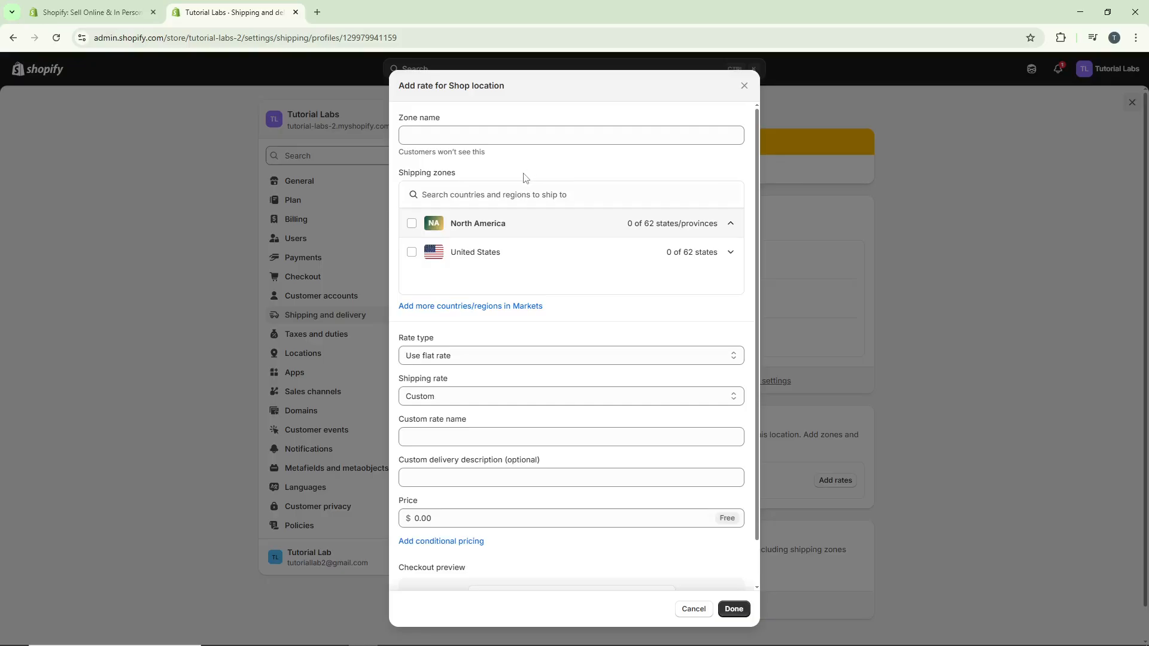
left_click(511, 139)
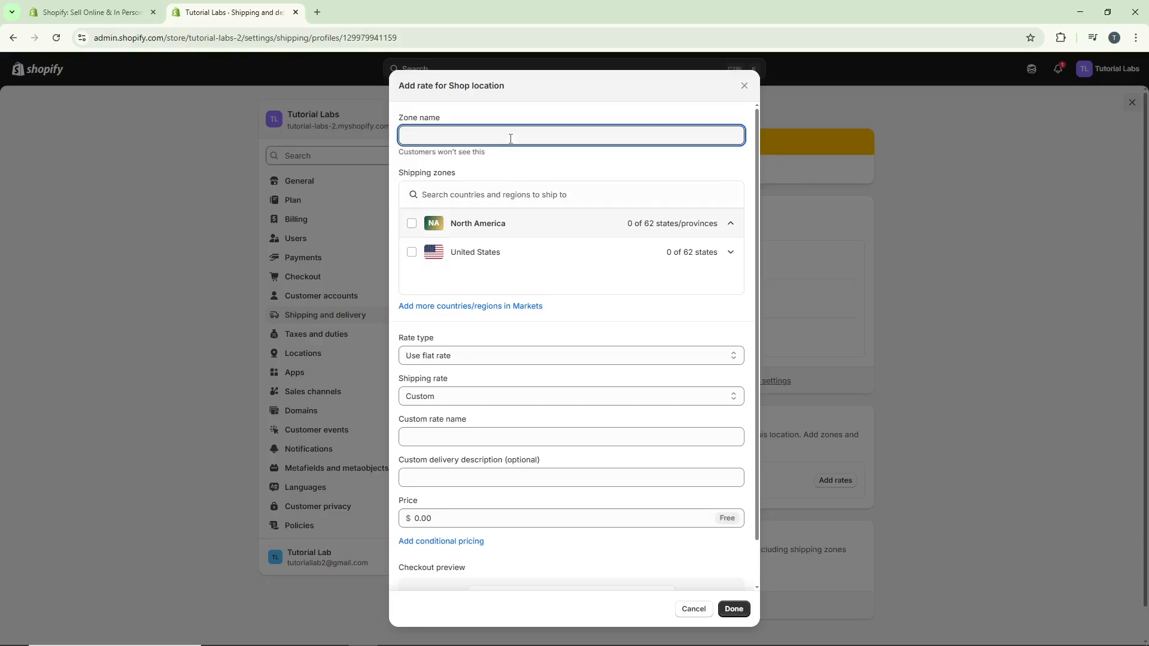
type("International")
left_click(413, 224)
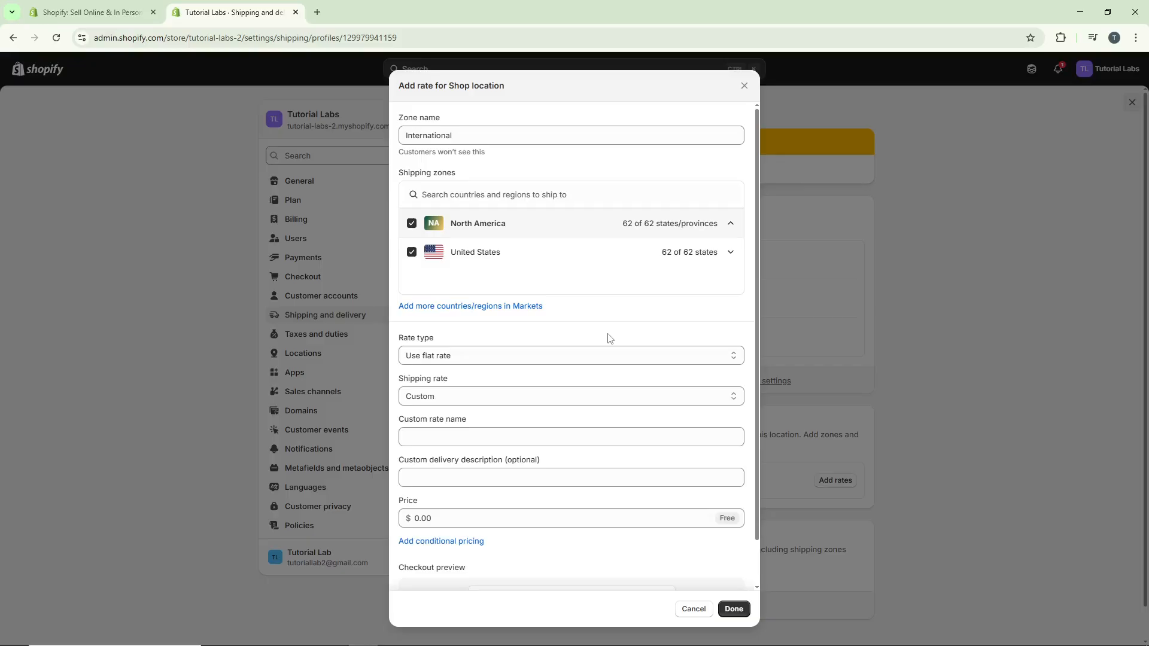
Step: Review the rate type options for the new shipping rate and choose Use flat rate
left_click(574, 362)
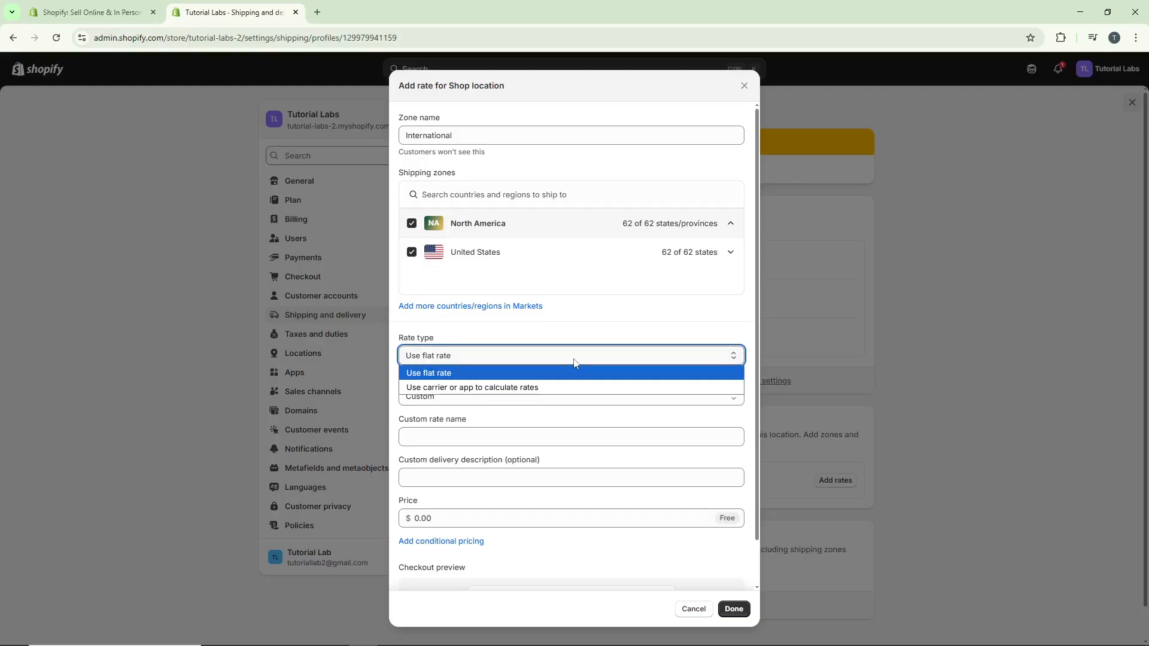
left_click(574, 358)
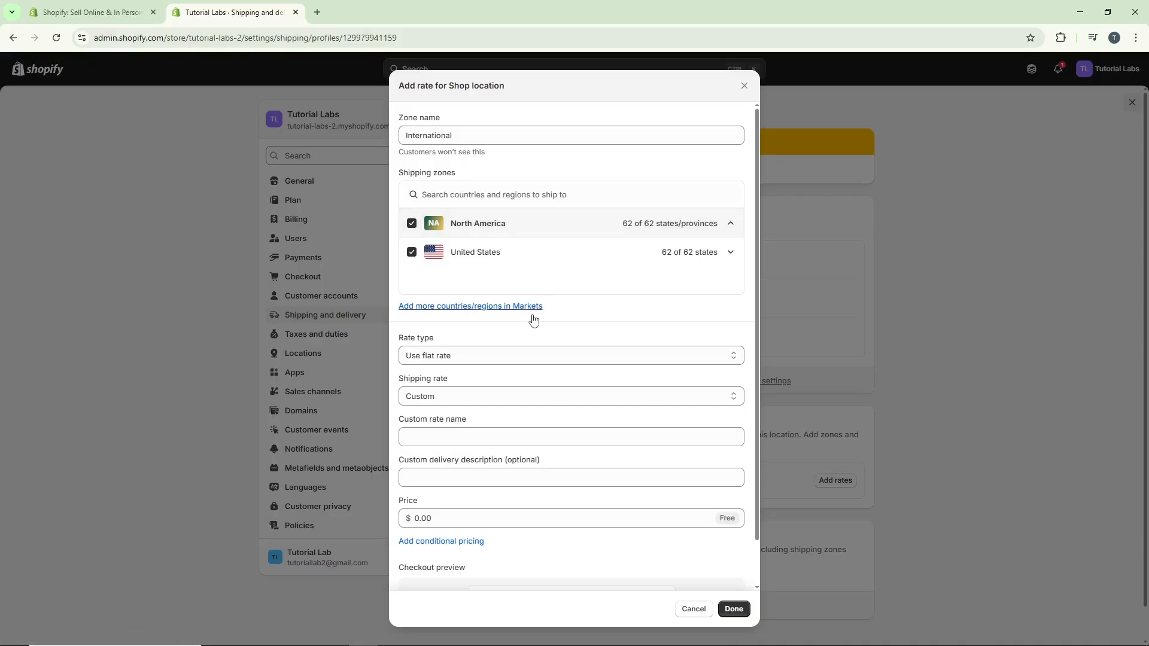
left_click(468, 358)
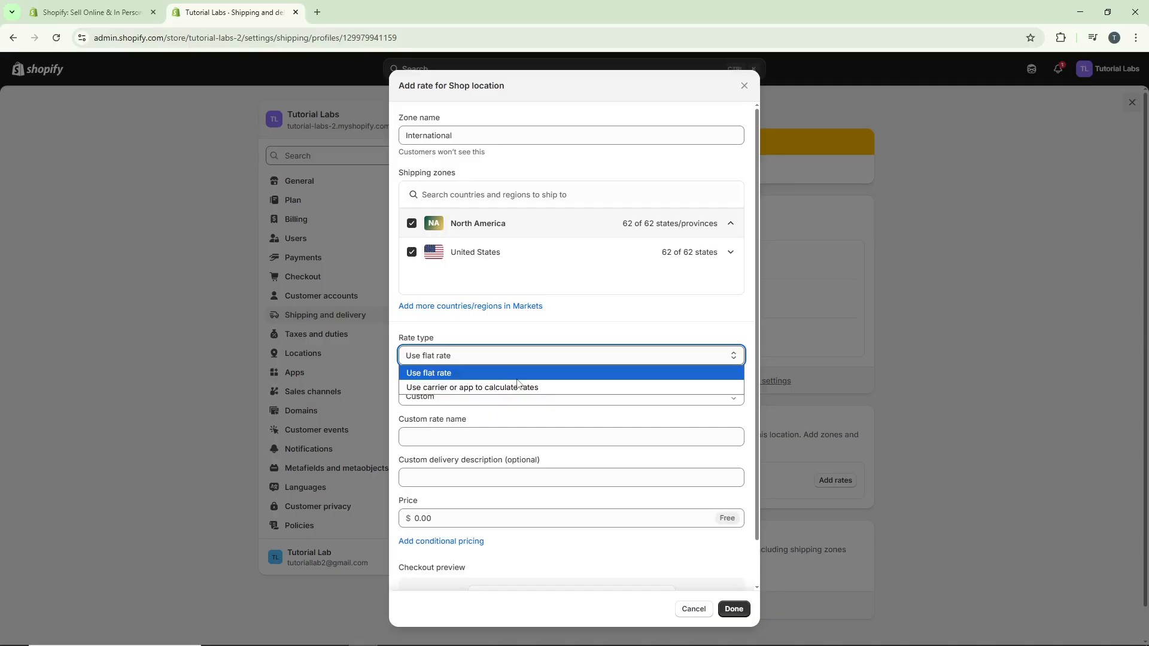
left_click(518, 379)
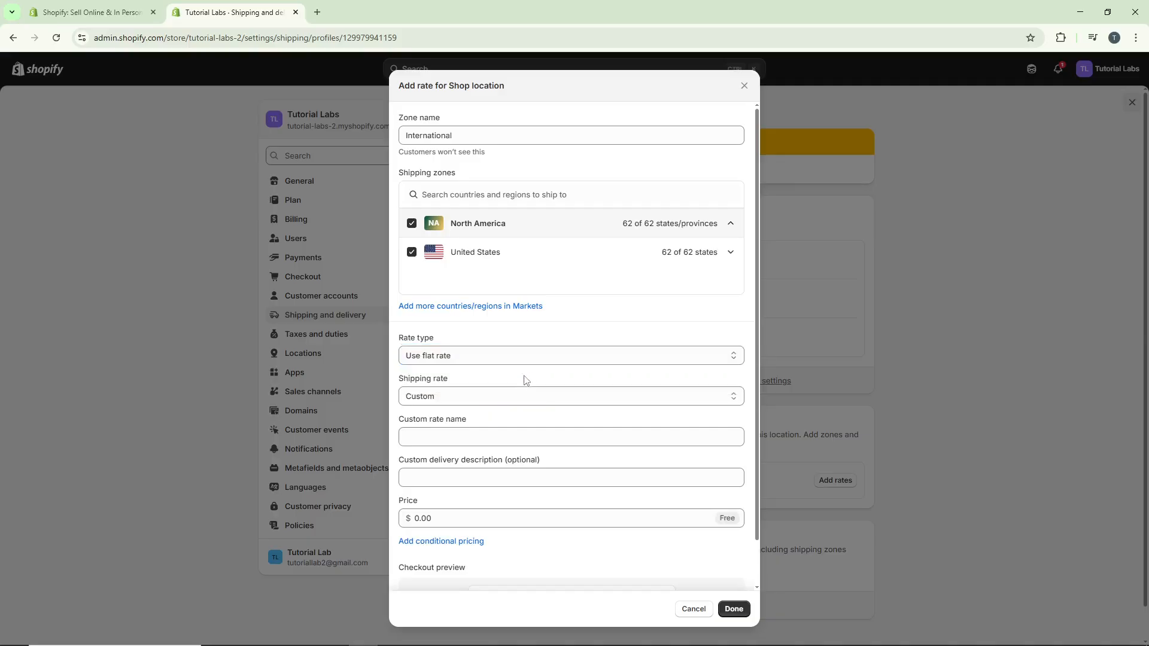
Step: Name the custom shipping rate "Standard International Shipping"
left_click(498, 431)
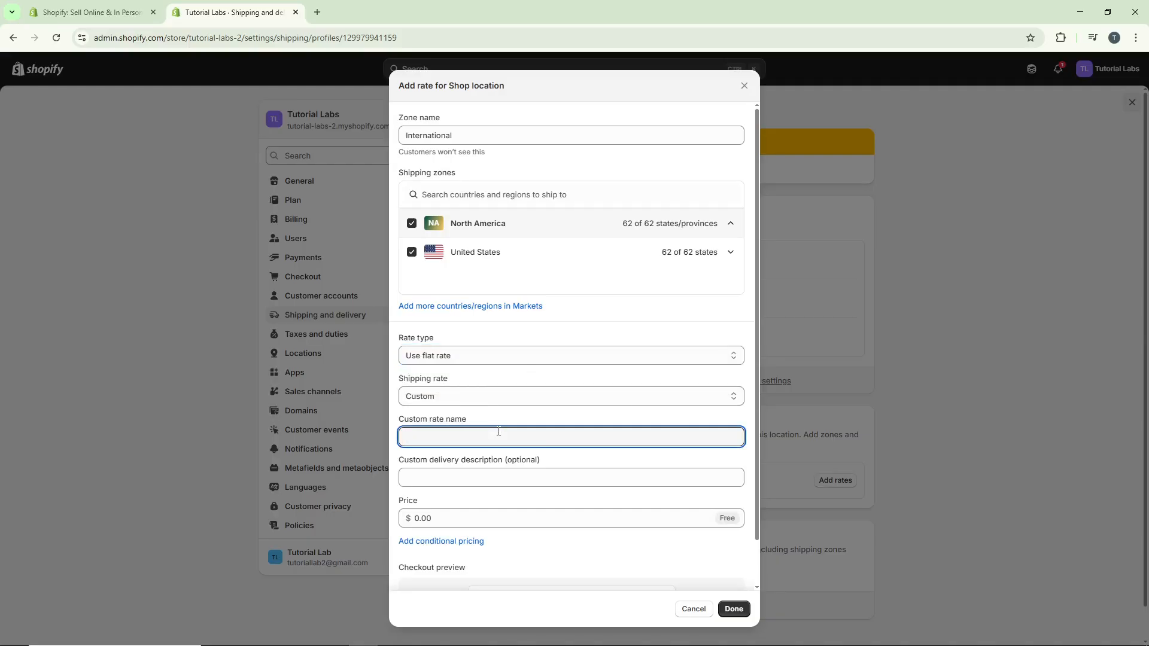
type("Sample")
left_click(495, 505)
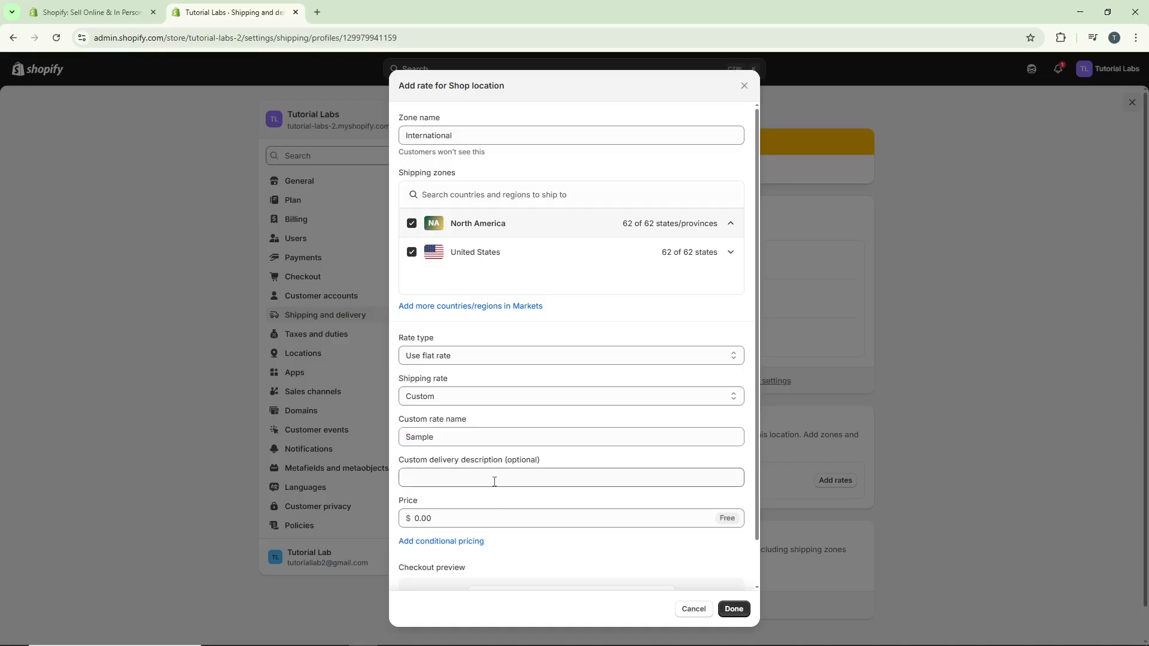
left_click_drag(487, 439, 397, 429)
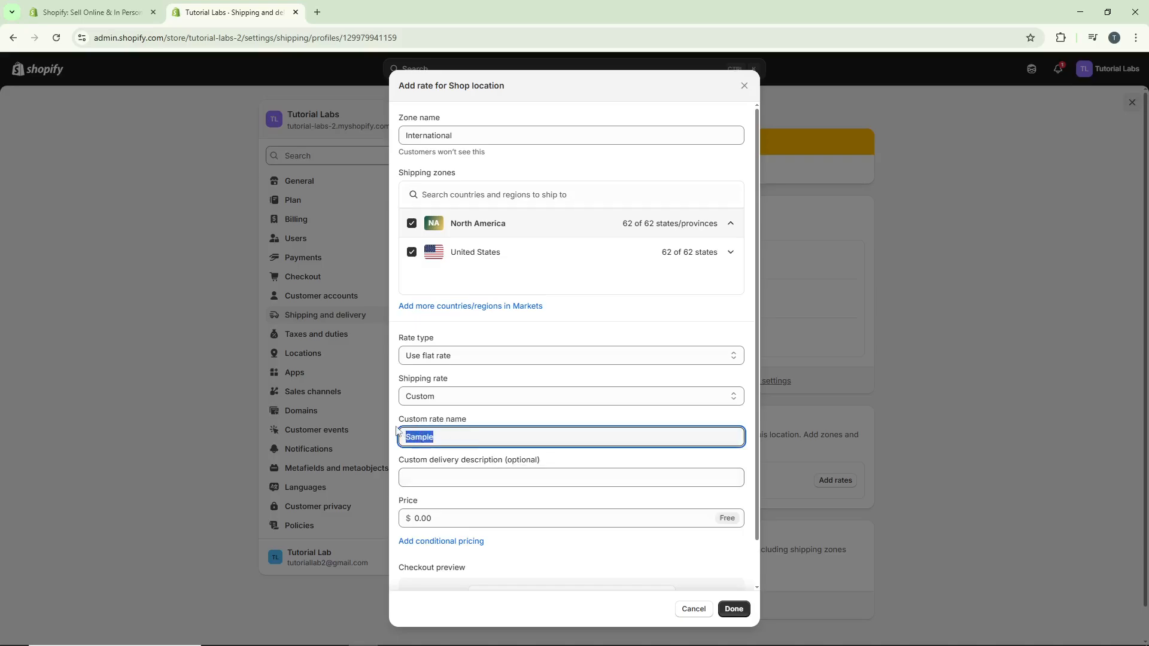
type("Standard International Shipping")
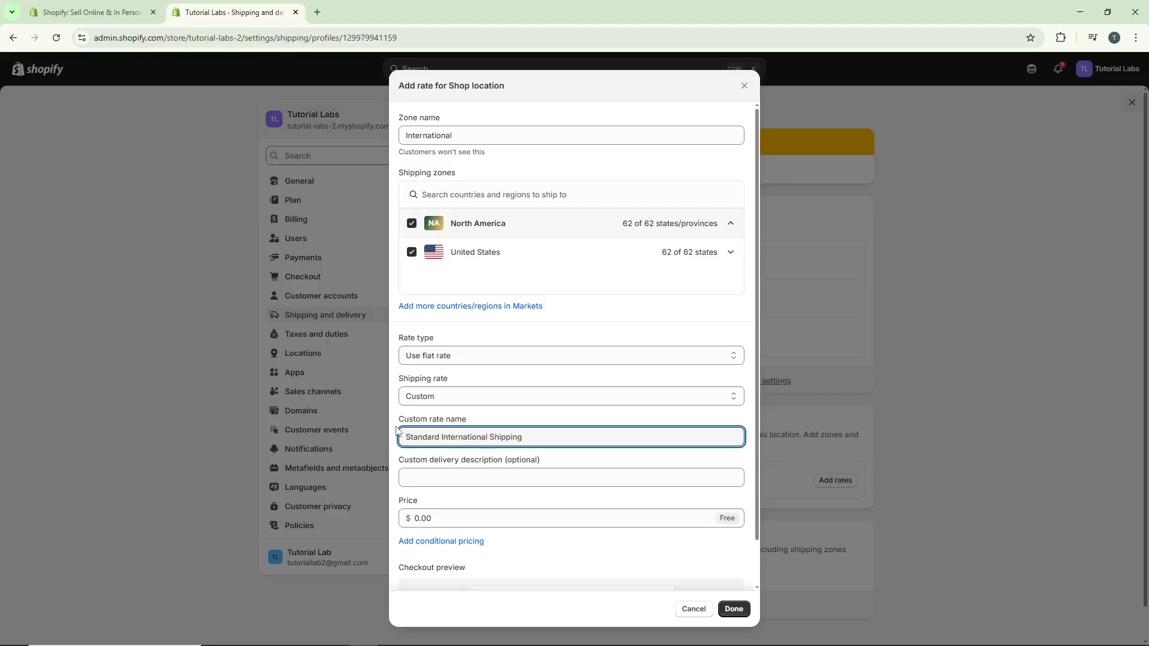
Step: Set the price of the Standard International Shipping rate to $10.00
scroll(509, 430, "down", 1)
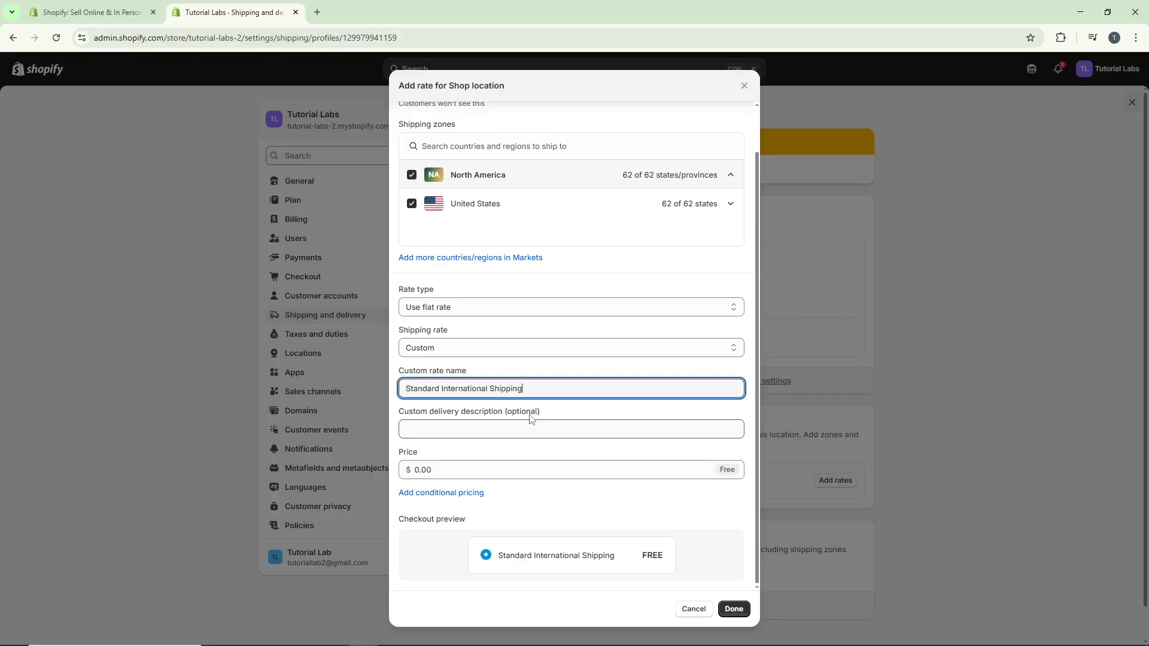
left_click(425, 470)
type("10.00")
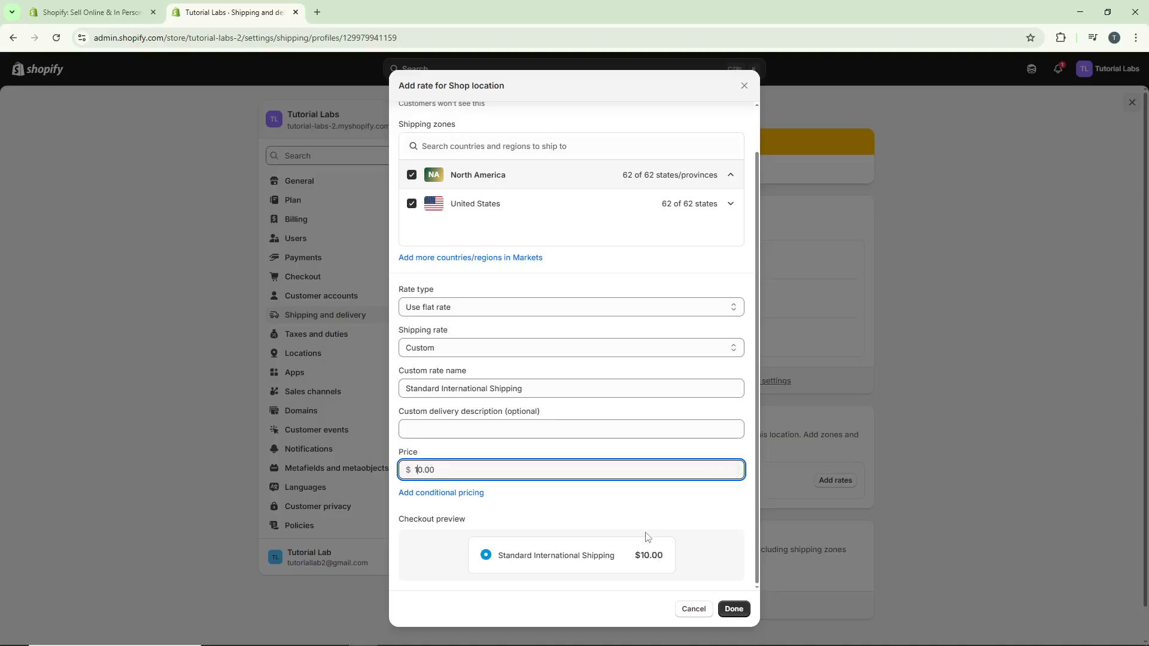
left_click(596, 492)
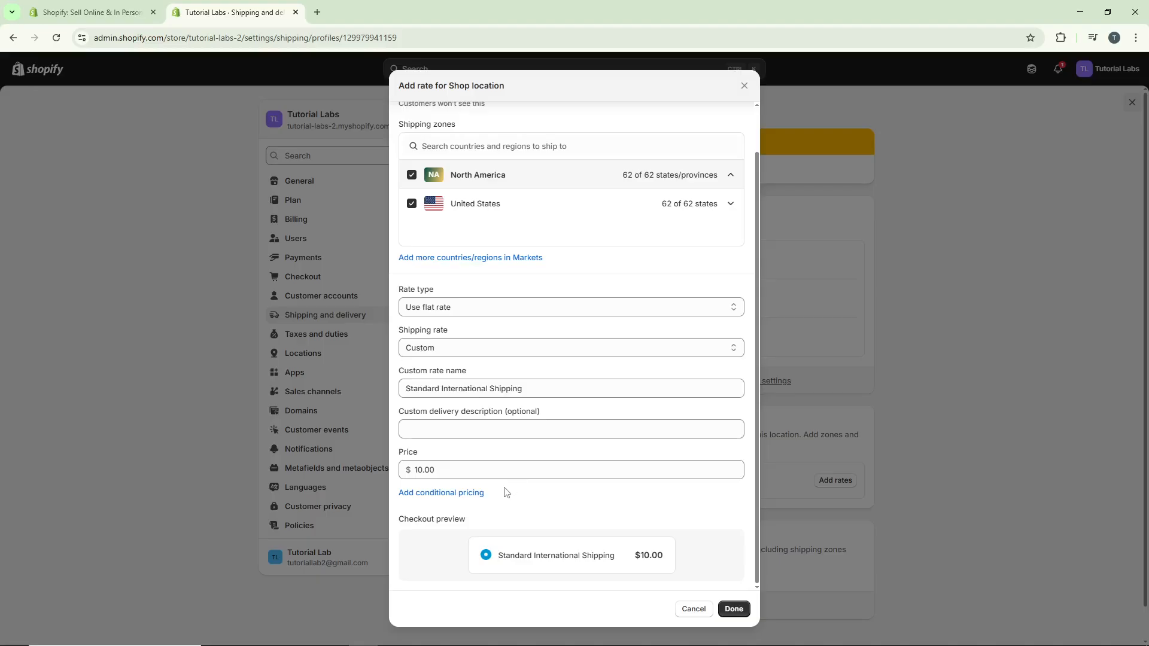
Step: Add conditional pricing to the rate, compare the order price option, and base the condition on item weight
left_click(467, 499)
scroll(530, 470, "down", 2)
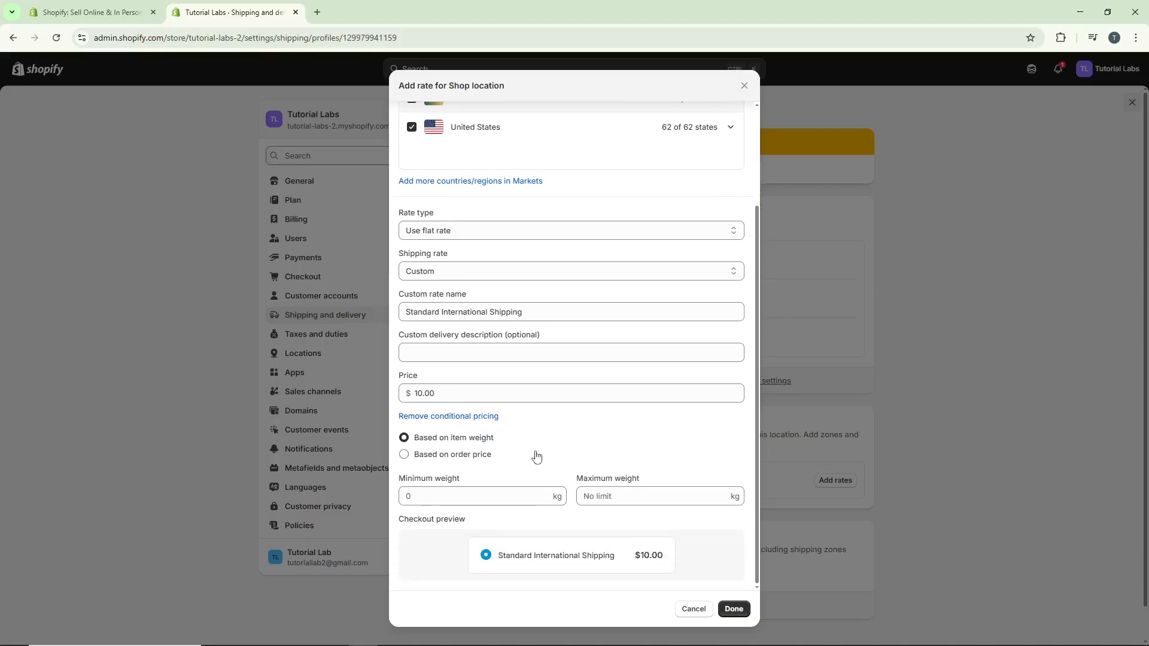
left_click(477, 456)
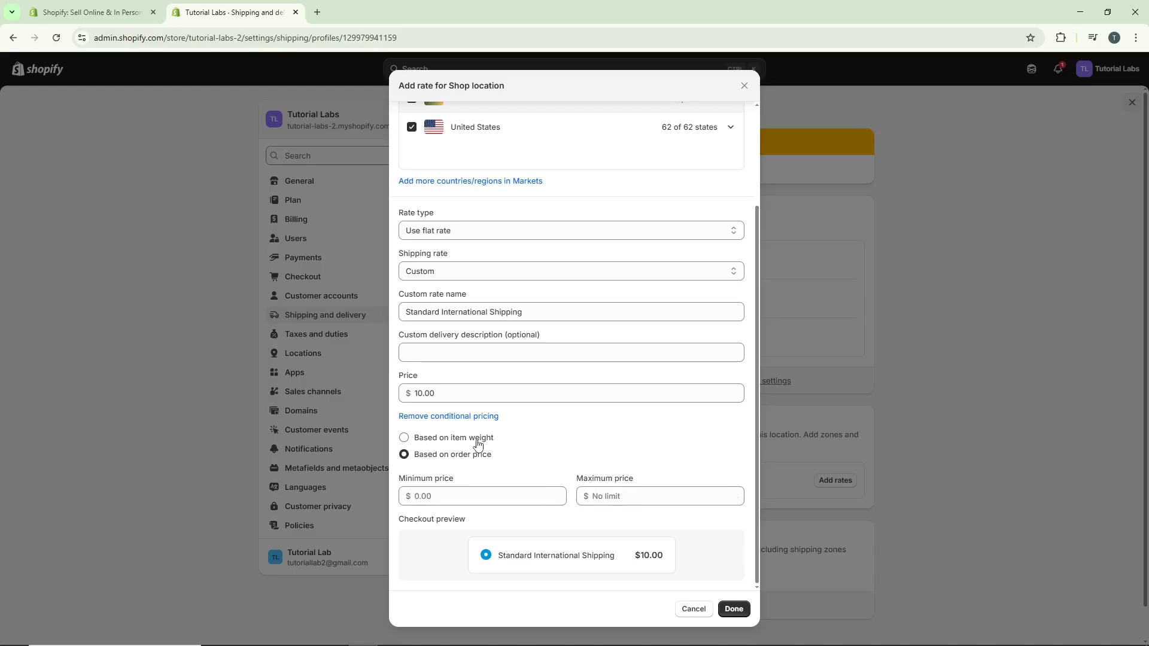
left_click(478, 443)
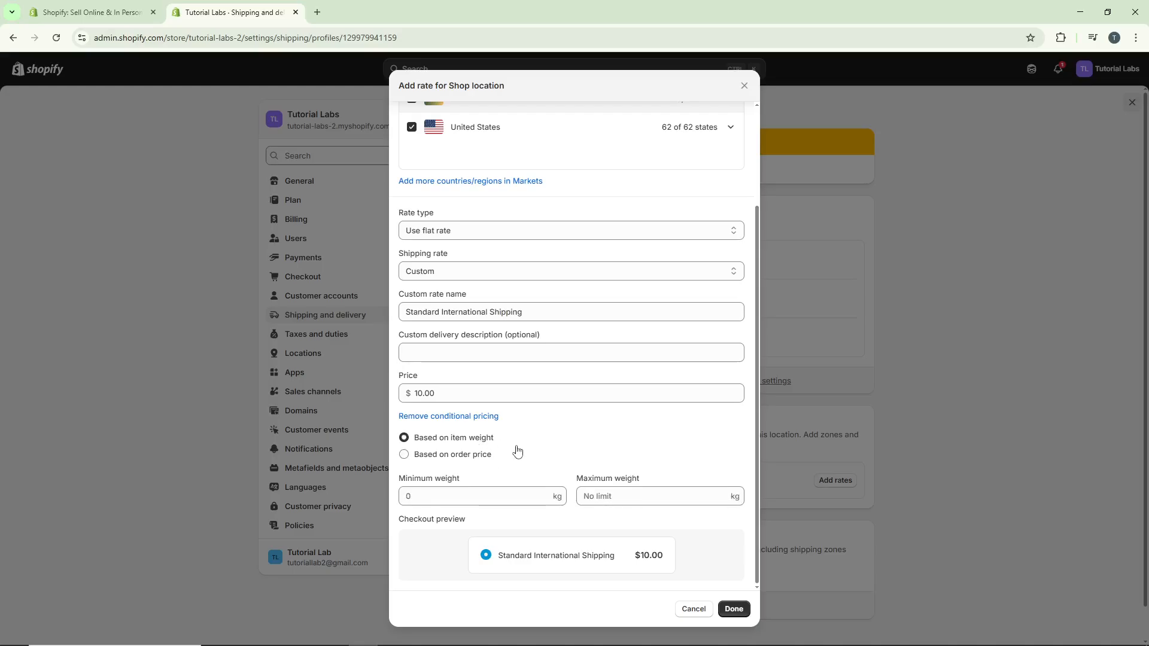
left_click(467, 456)
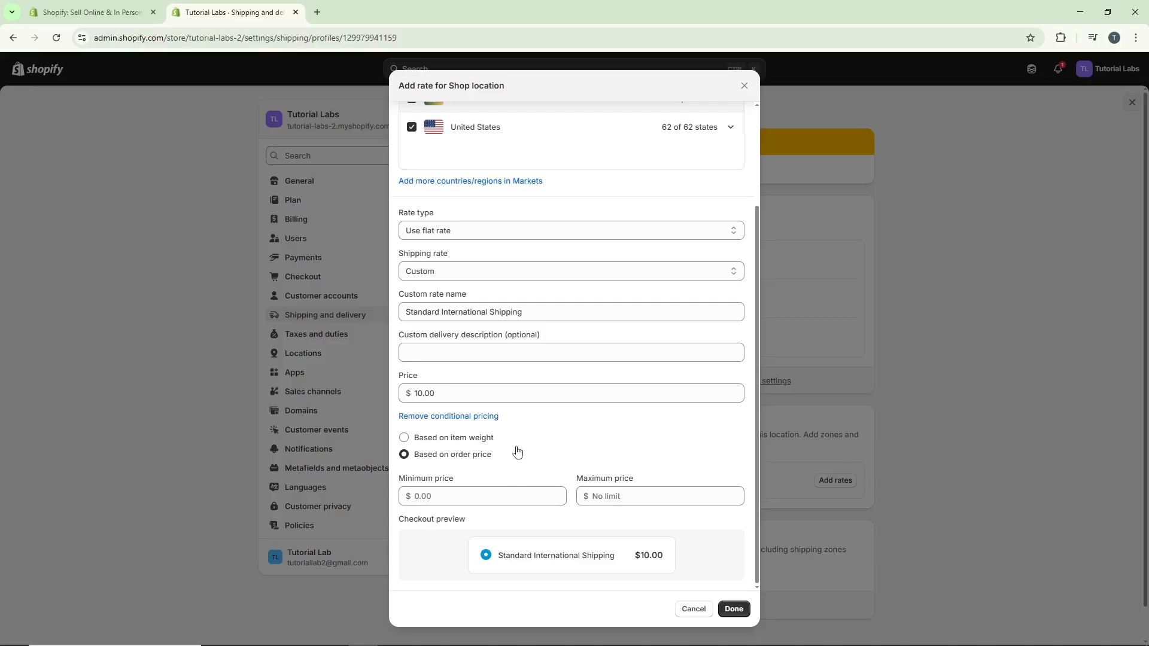
left_click(481, 441)
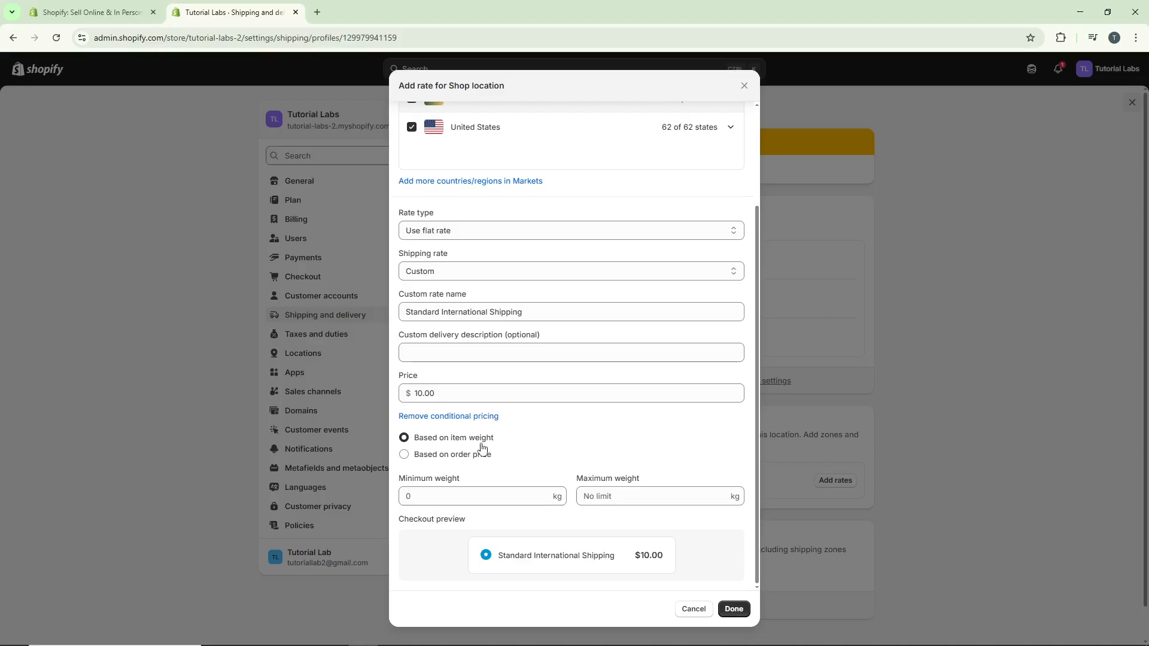
Step: Set the rate's weight condition to a minimum of 5 kg and a maximum of 8 kg
left_click(471, 495)
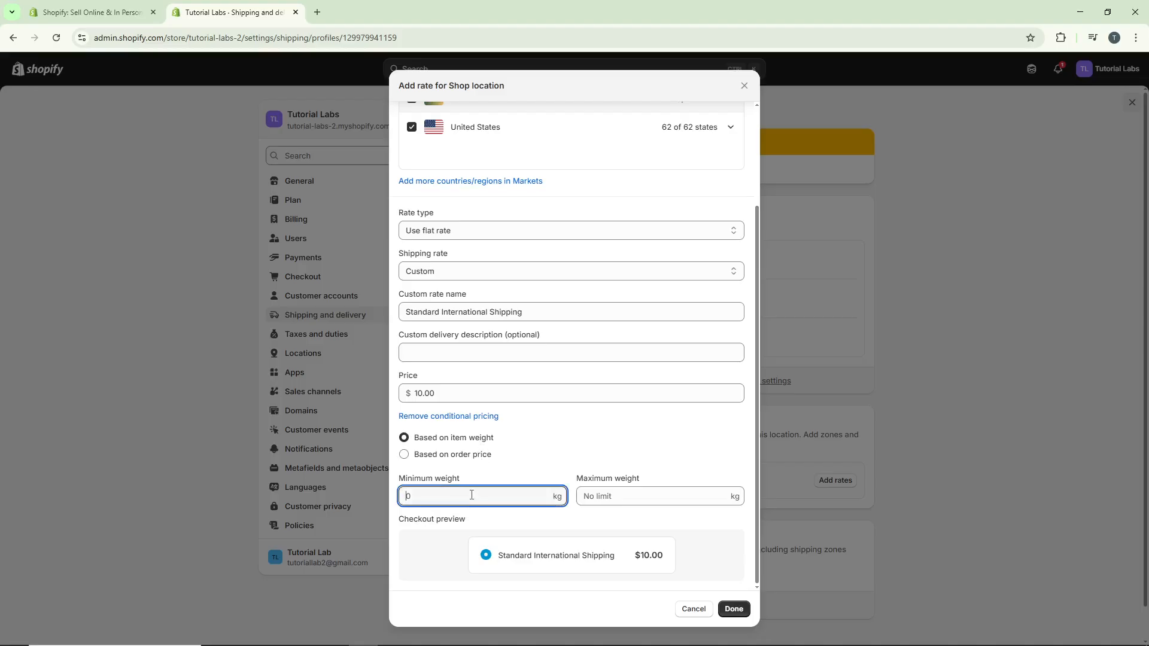
type("5")
left_click(650, 495)
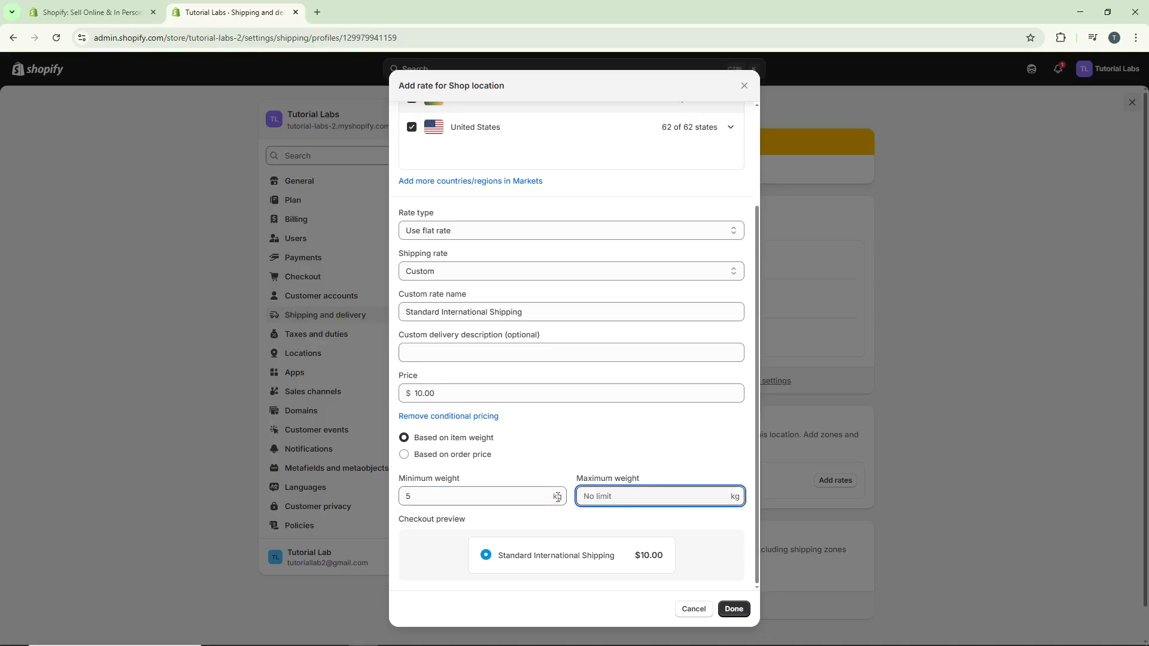
type("8")
left_click(634, 440)
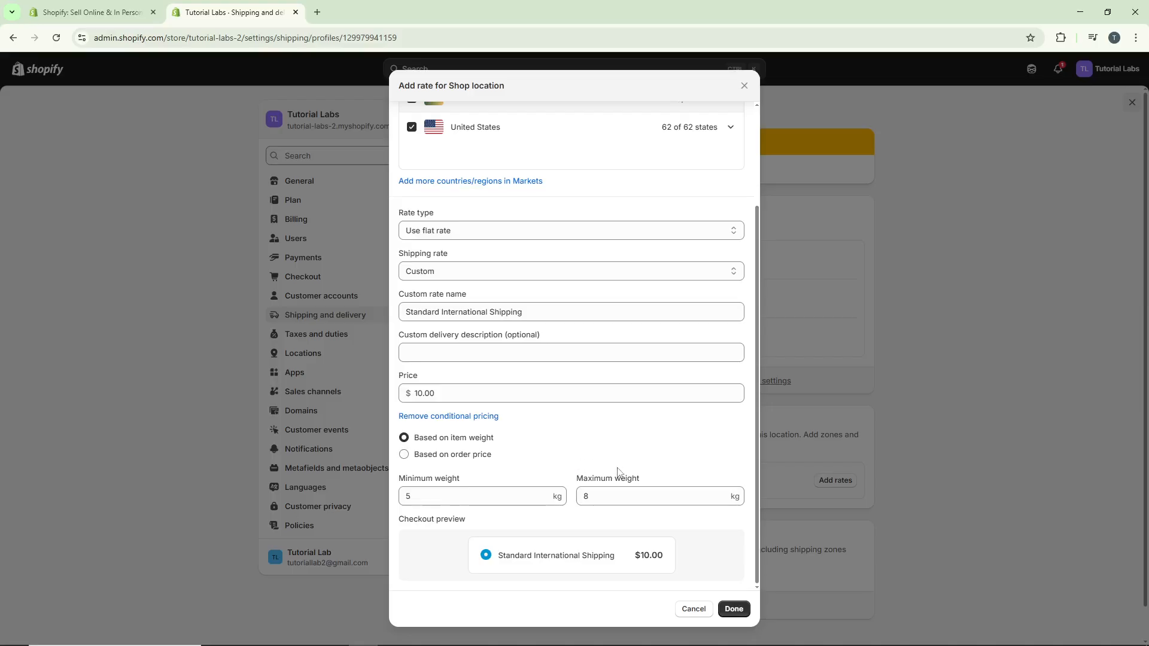
Step: Finish adding the shipping rate and save the changes to the general shipping profile
left_click(734, 609)
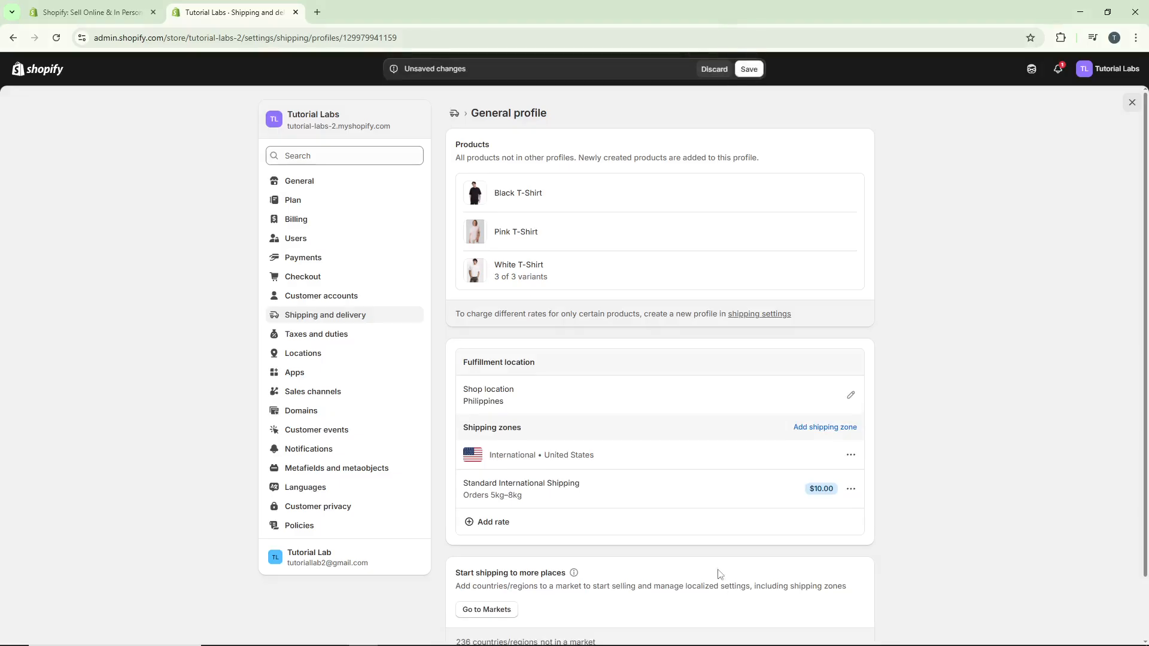
scroll(757, 465, "down", 2)
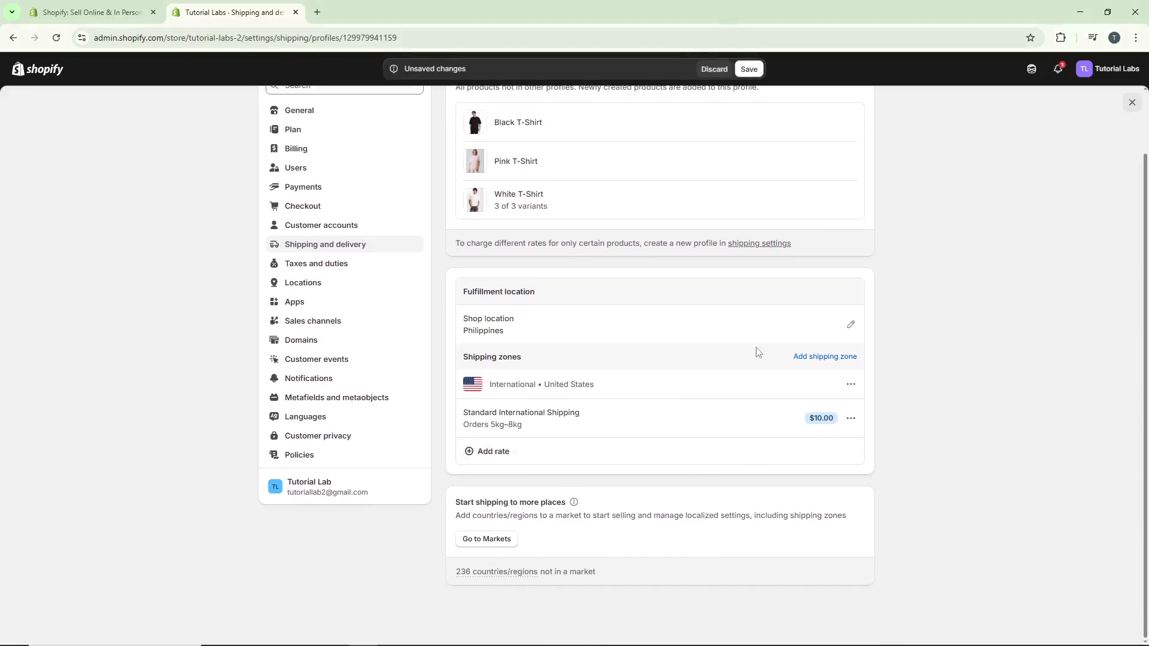
left_click(751, 69)
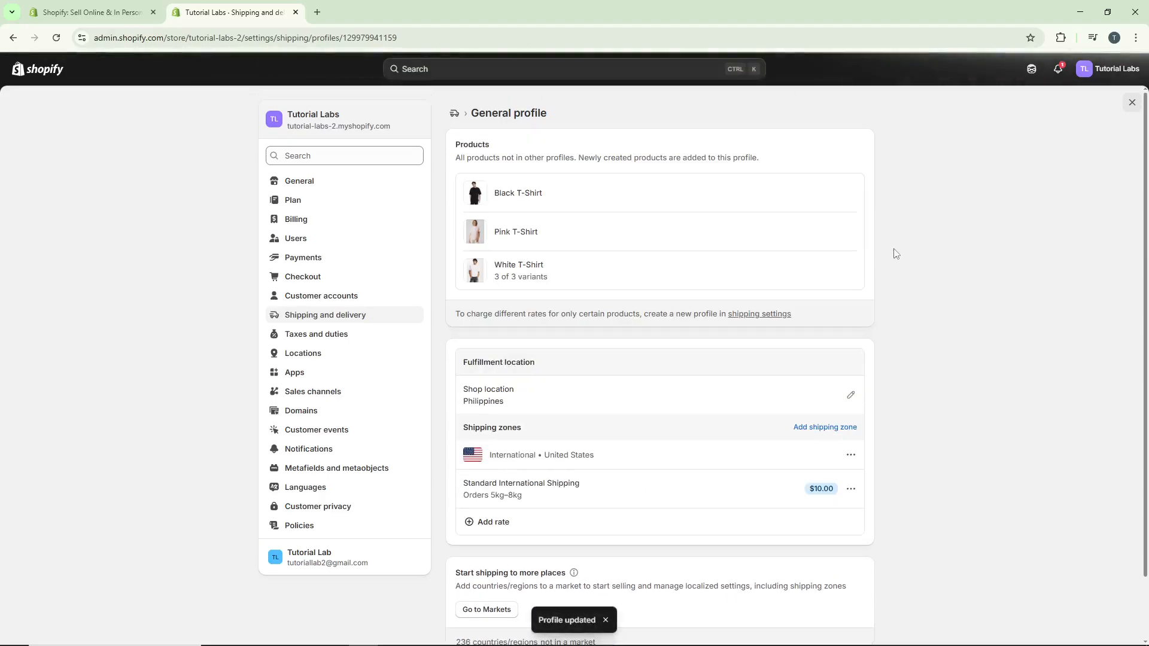
scroll(890, 285, "down", 2)
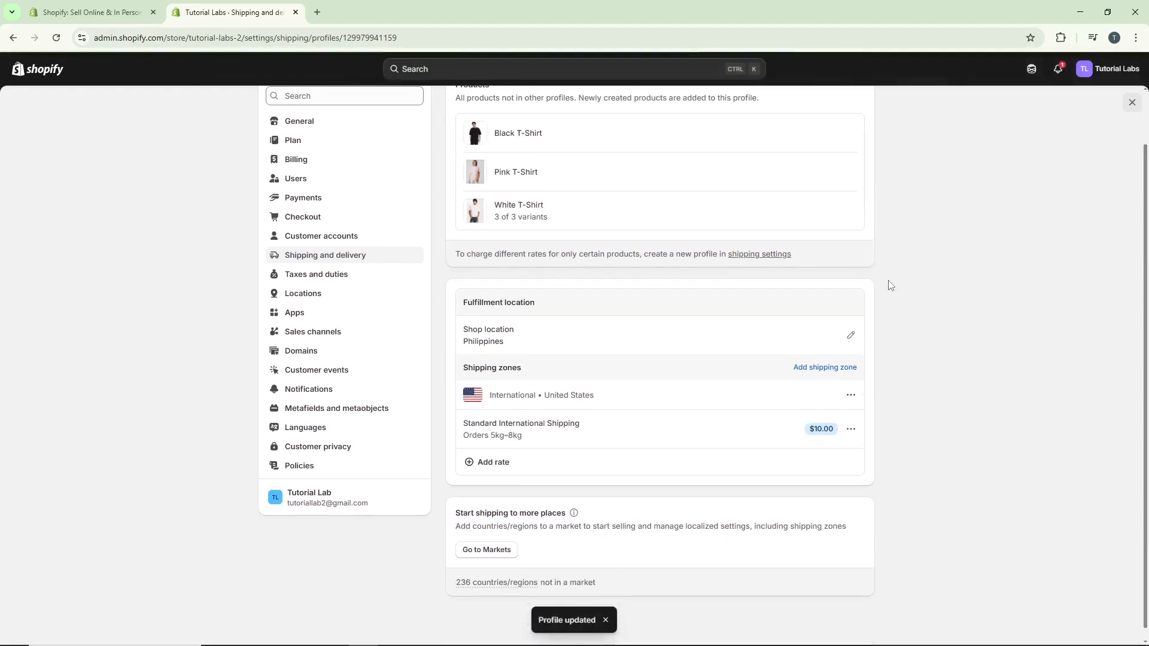